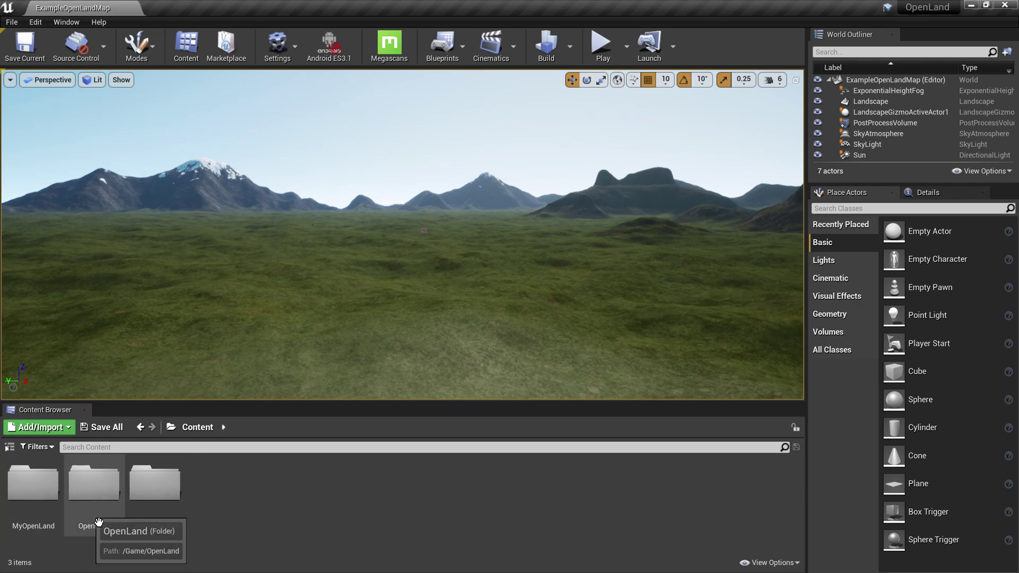
Browse to OpenLand > Core > Materials in the Content Browser to list the M_OpenLand materials.
double_click(98, 519)
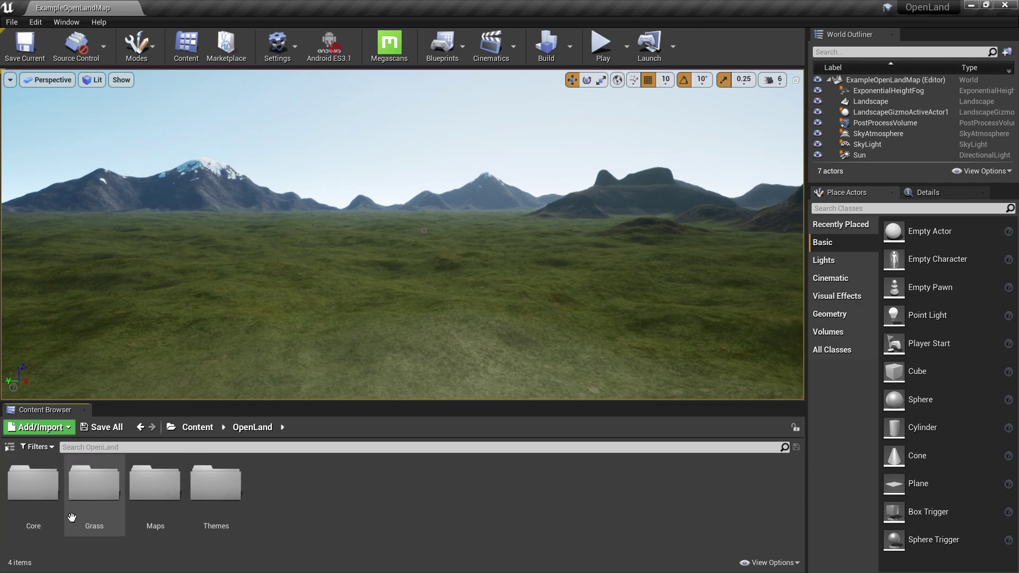
double_click(33, 490)
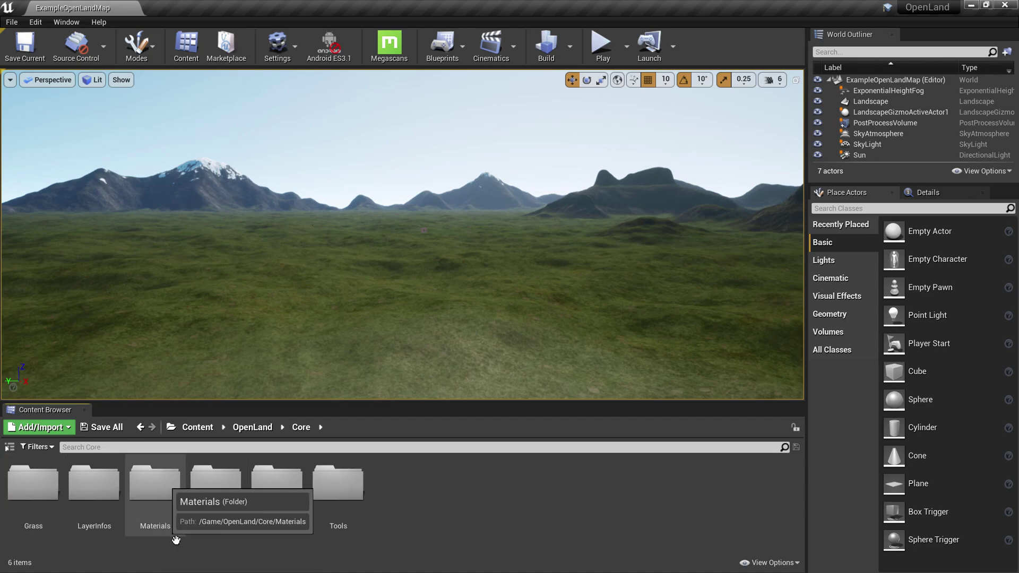
double_click(174, 511)
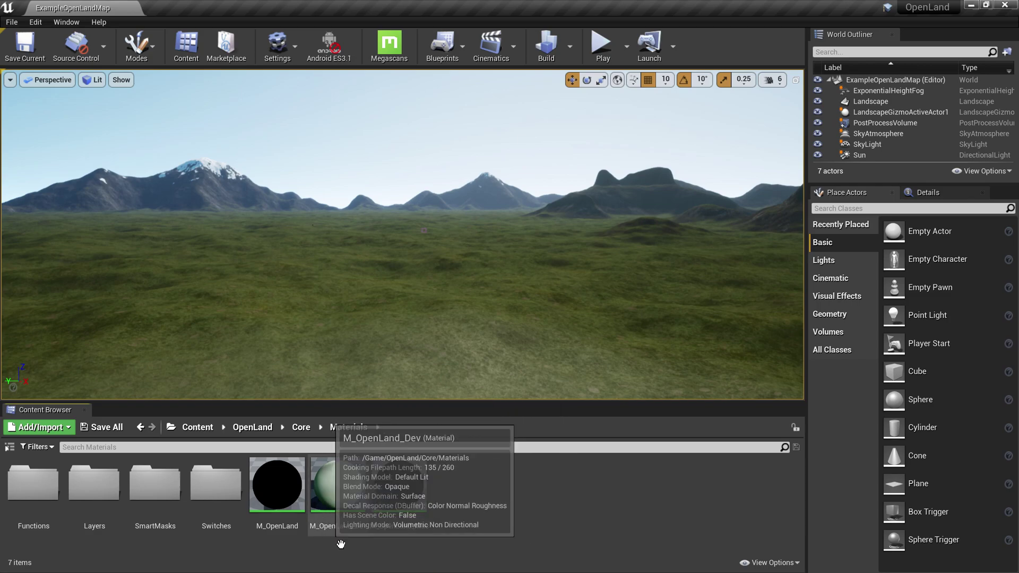
Select M_OpenLand and open Content Browser 2 beside the viewport.
click(286, 534)
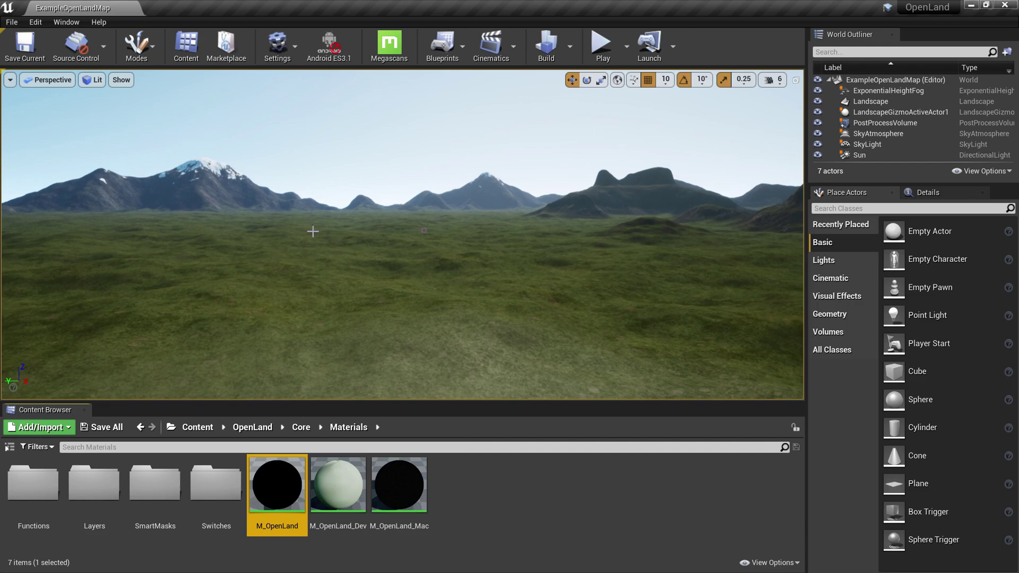
click(66, 22)
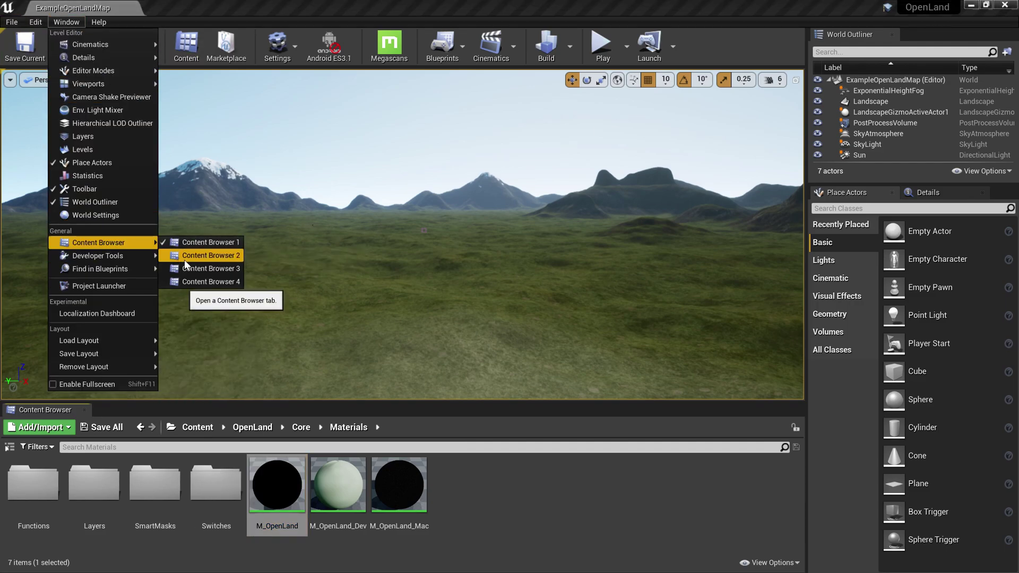
click(210, 255)
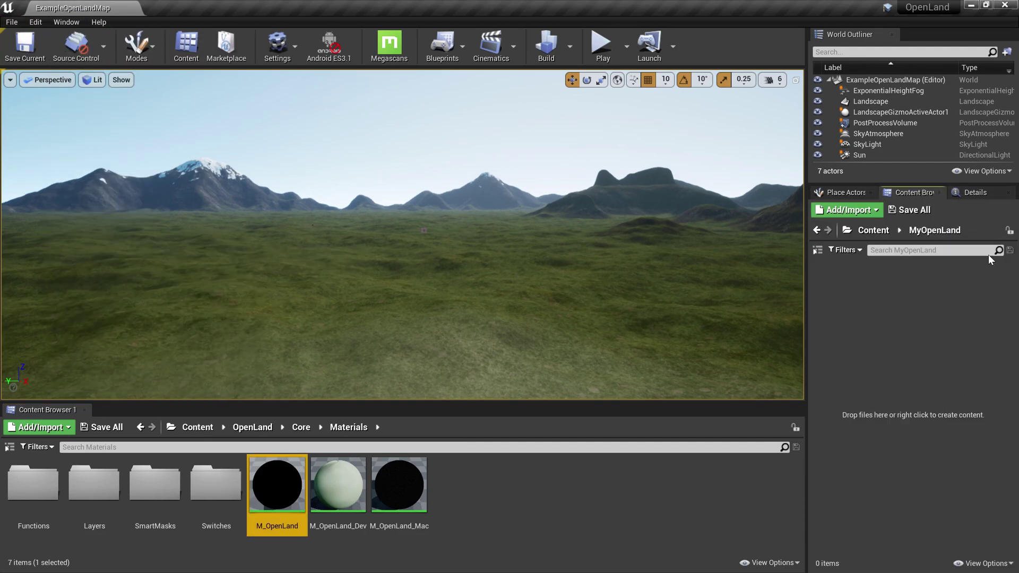
Create a new folder named MyOpenLand at the Content root.
right_click(896, 405)
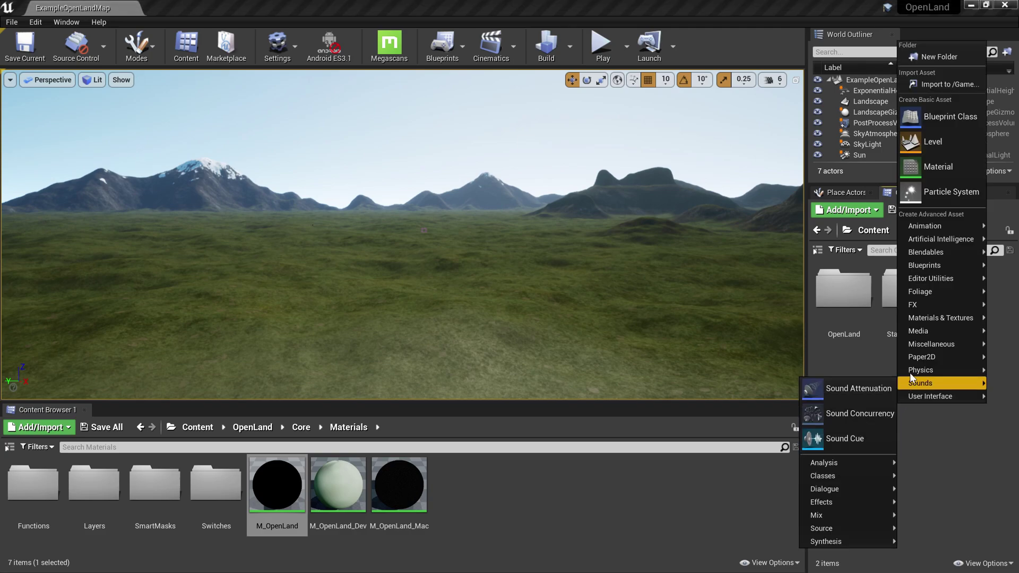
click(926, 57)
text(MyOpem)
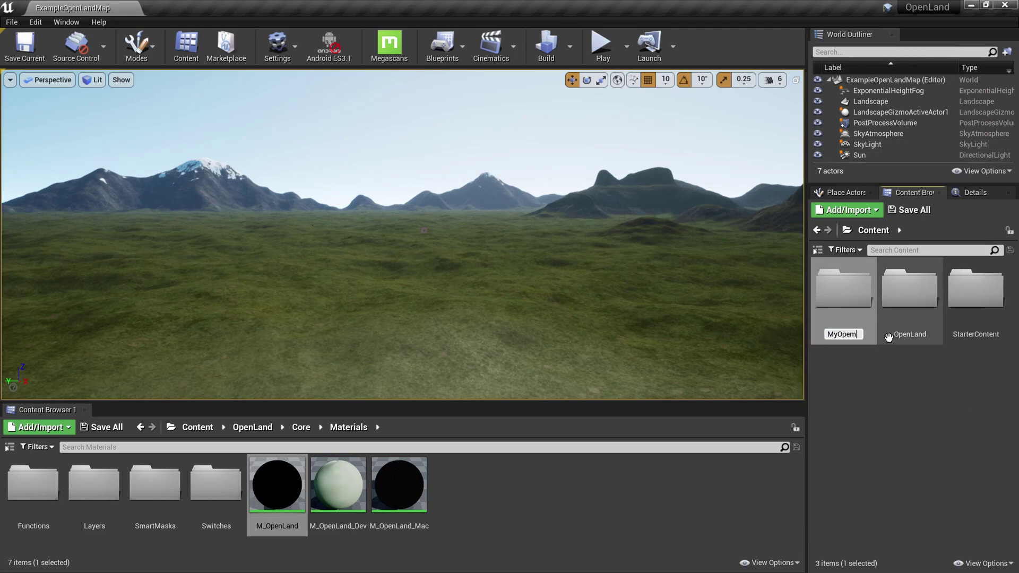
key(BackSpace)
text(nLand)
key(Return)
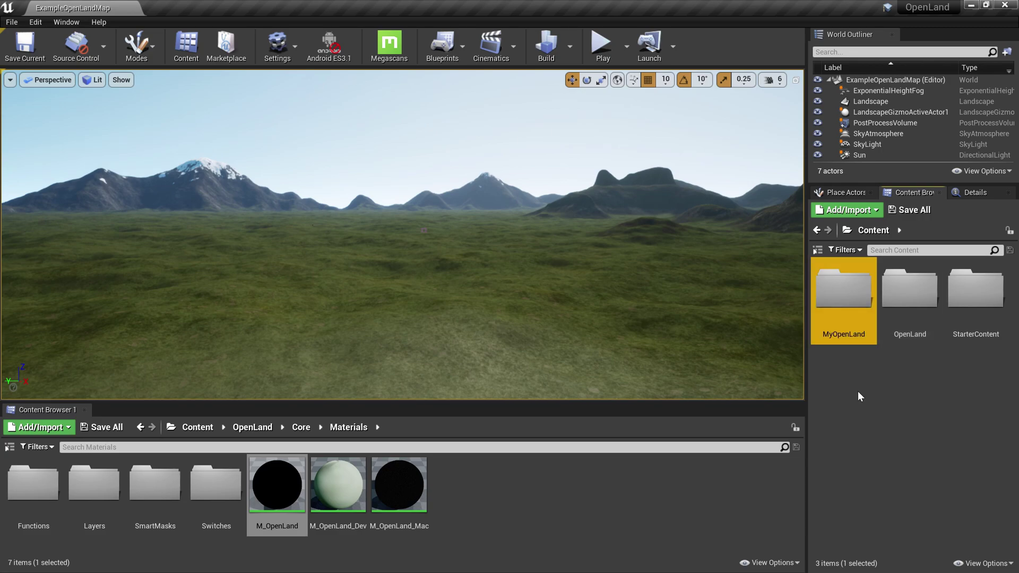
Copy M_OpenLand from the bottom browser into the MyOpenLand folder with Copy Here.
double_click(855, 331)
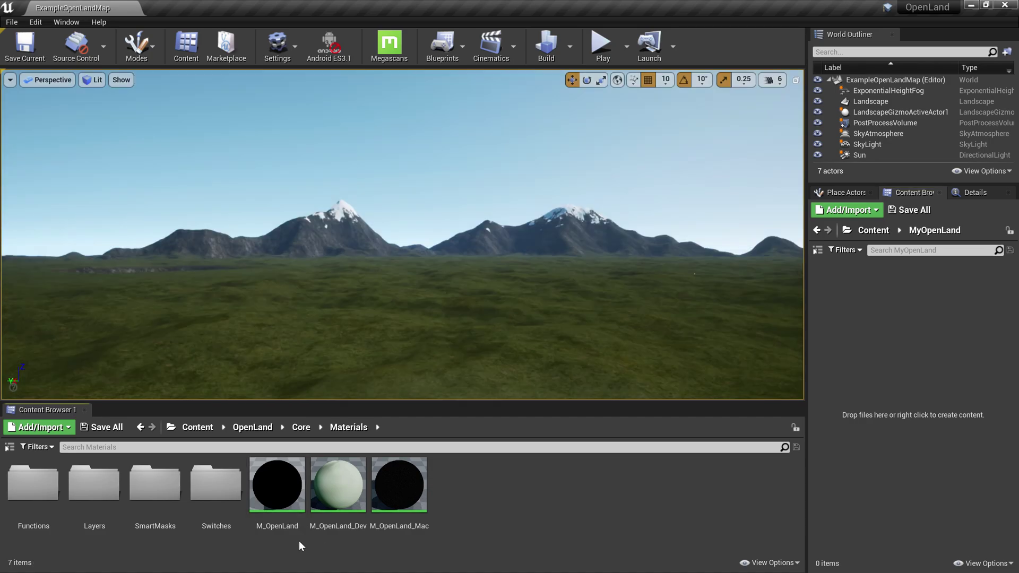
click(278, 531)
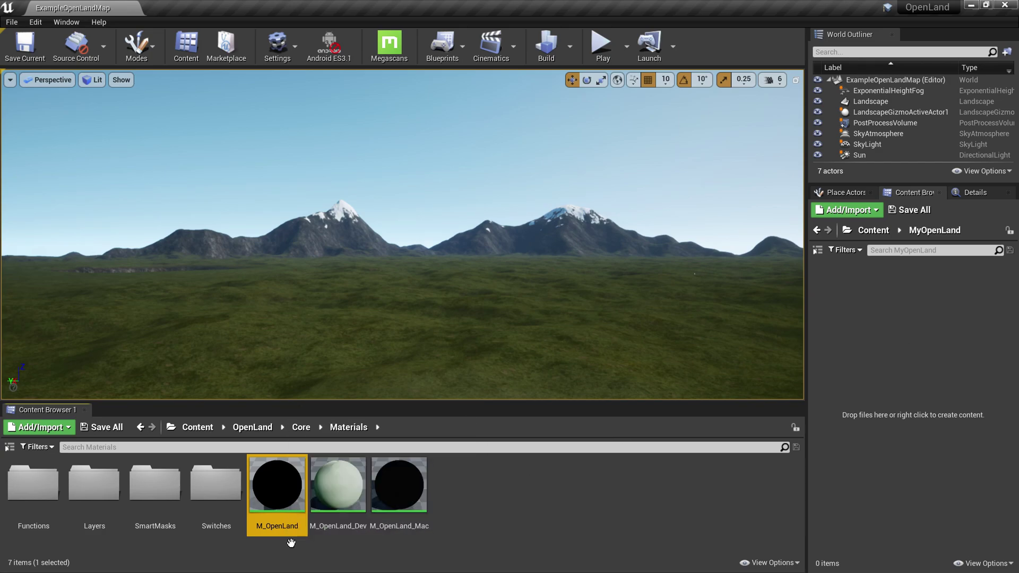
mouse_move(292, 523)
drag(292, 523, 867, 326)
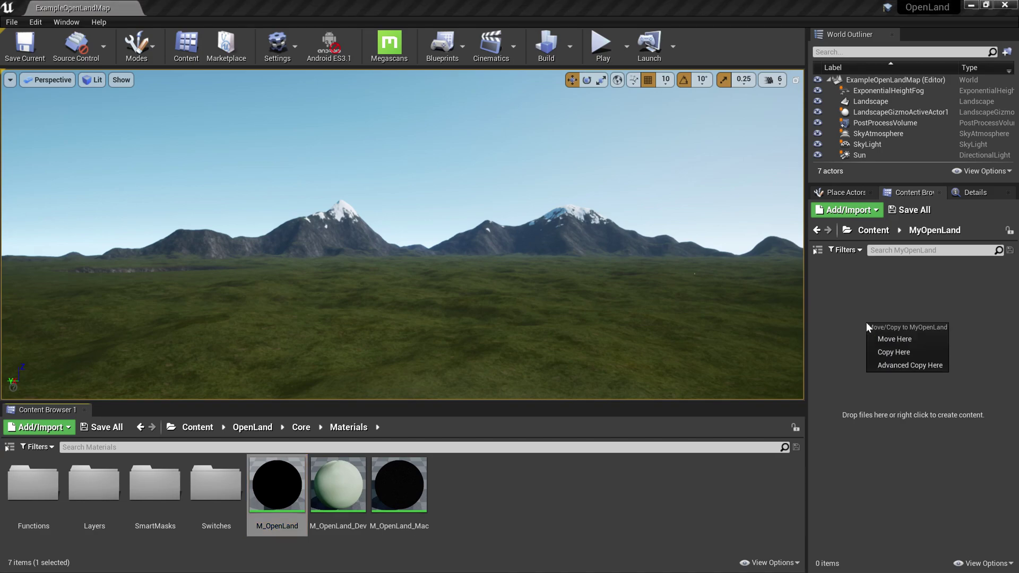
click(891, 353)
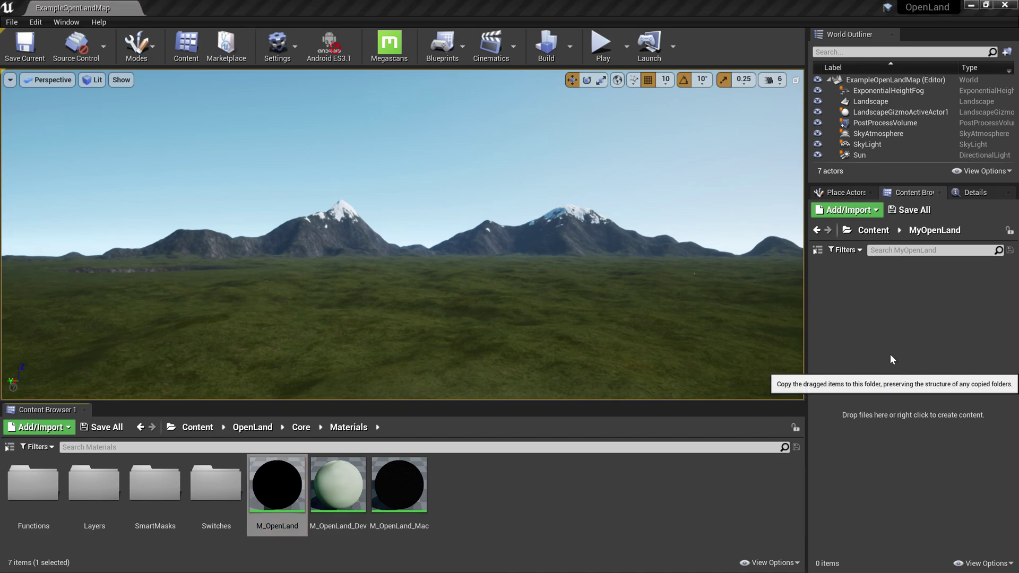
Rename the copied material from M_OpenLand to M_MyOpenLand.
mouse_move(864, 345)
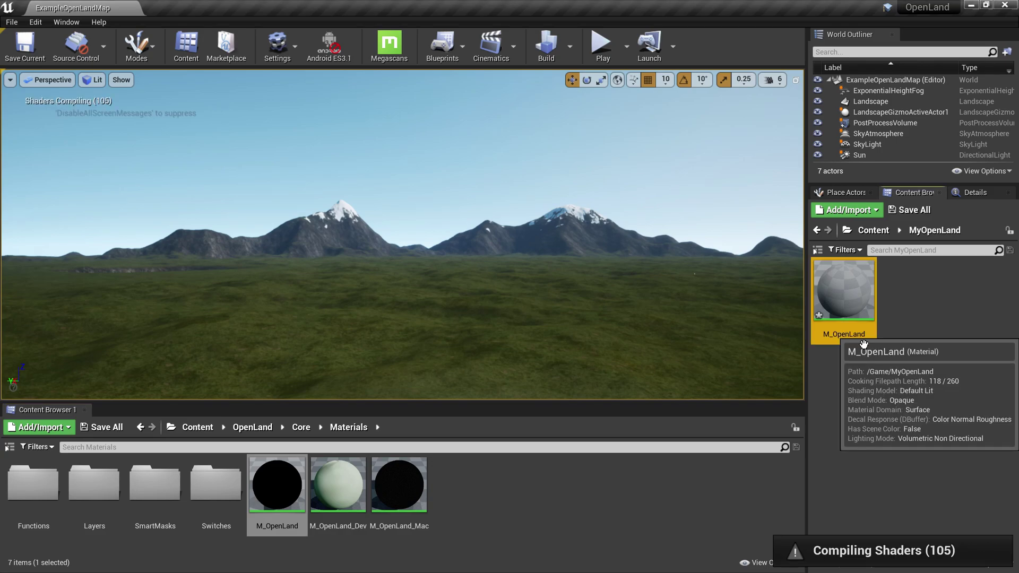
right_click(855, 335)
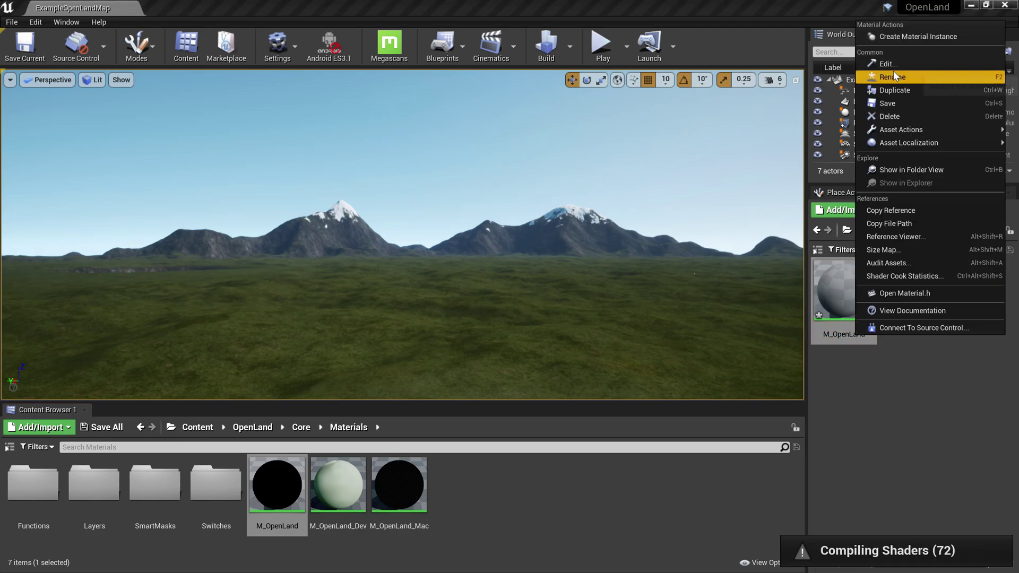
click(882, 105)
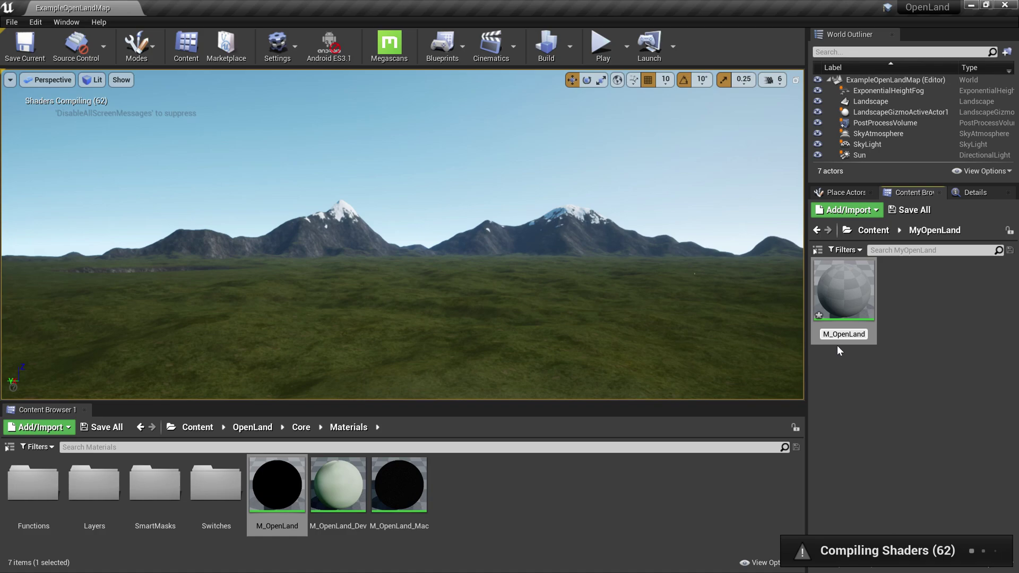
text(My)
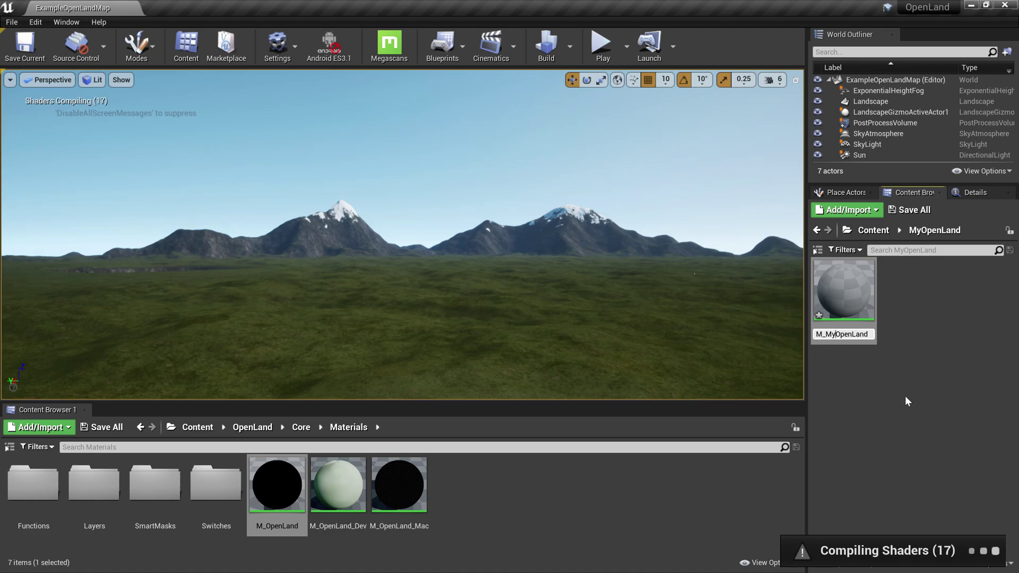
key(Return)
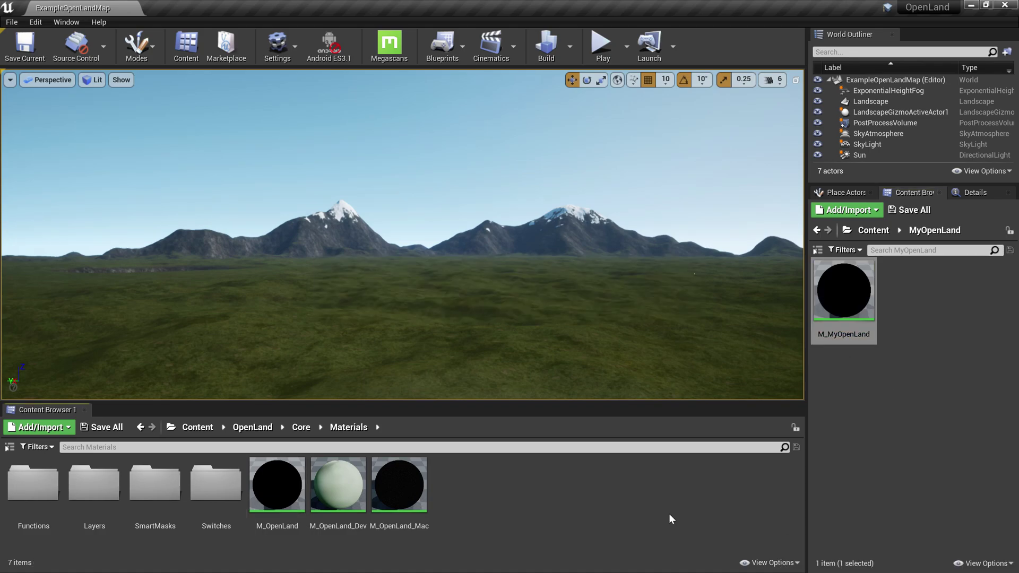
mouse_move(853, 321)
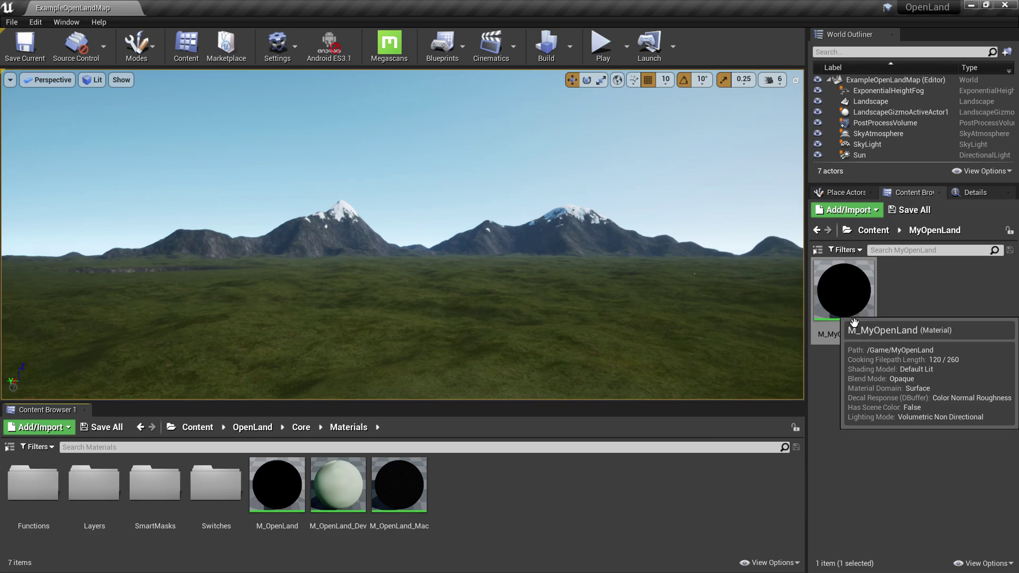
right_click(851, 319)
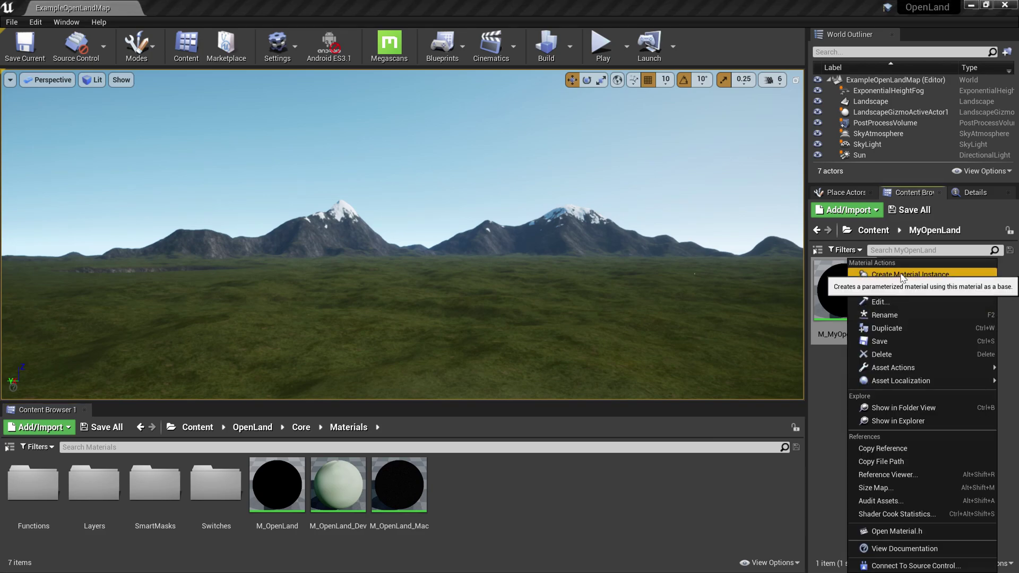
click(833, 376)
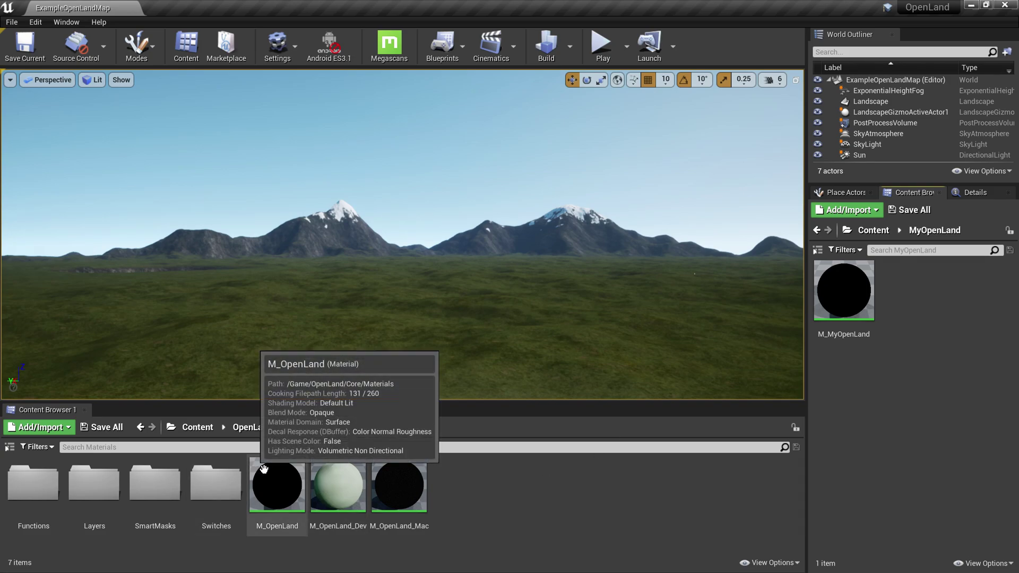
Browse to OpenLand/Themes/Default and drag MI_OpenLand_Theme_Default toward the MyOpenLand folder.
click(250, 427)
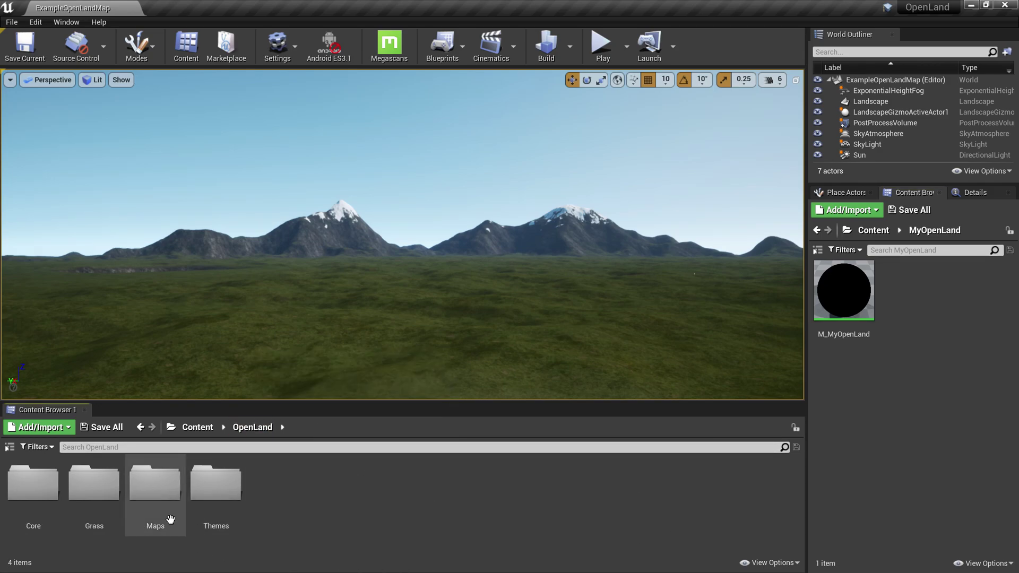
double_click(233, 507)
double_click(64, 492)
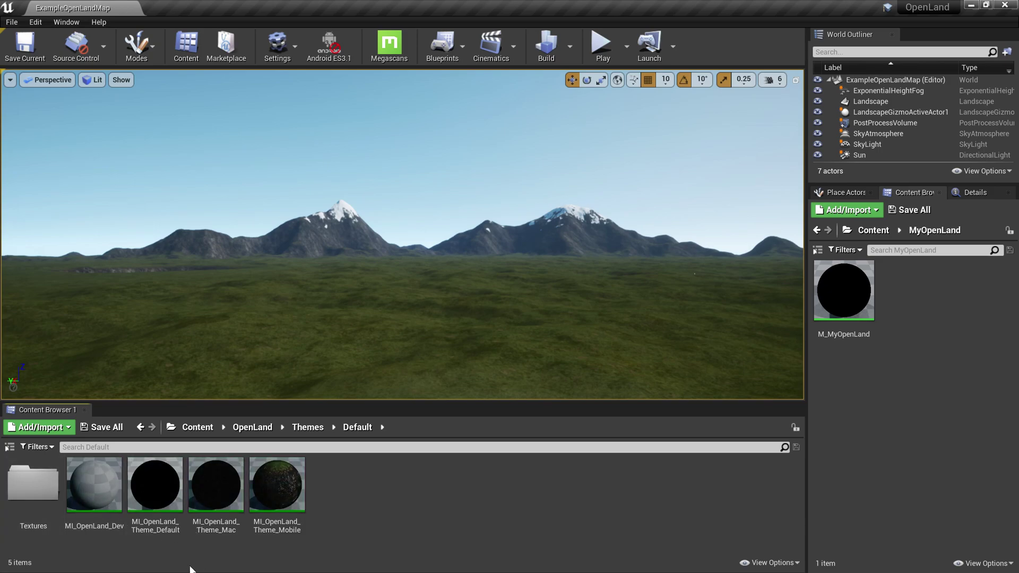
click(170, 533)
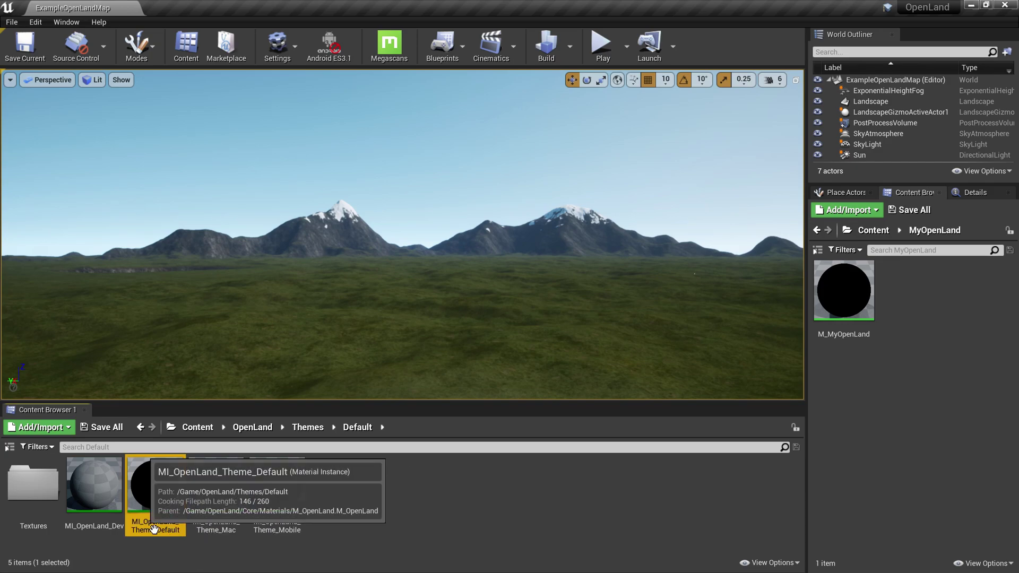
drag(170, 533, 910, 392)
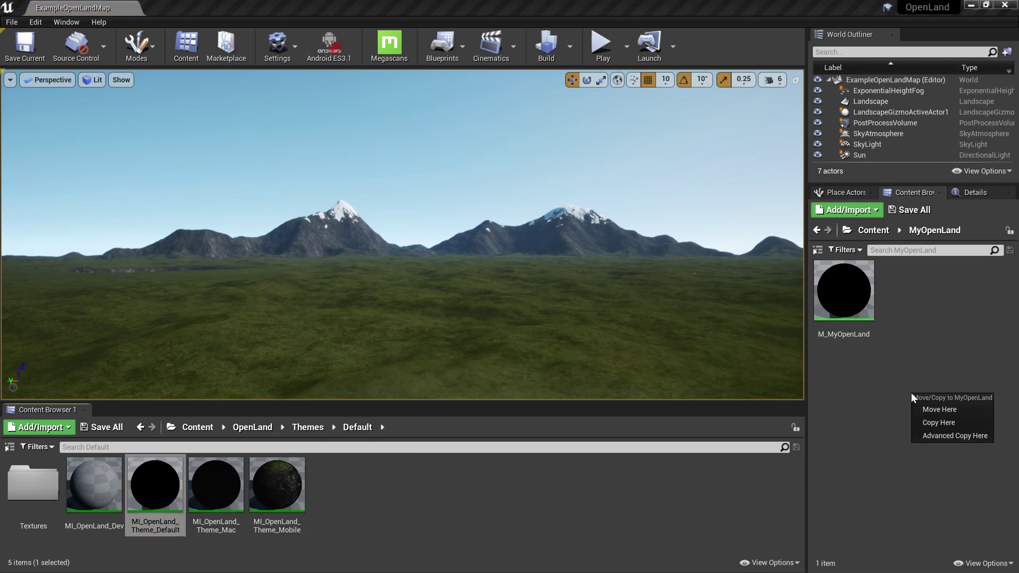
Copy MI_OpenLand_Theme_Default into MyOpenLand and rename the copy MI_MyOpenLand.
click(931, 423)
click(912, 348)
right_click(910, 342)
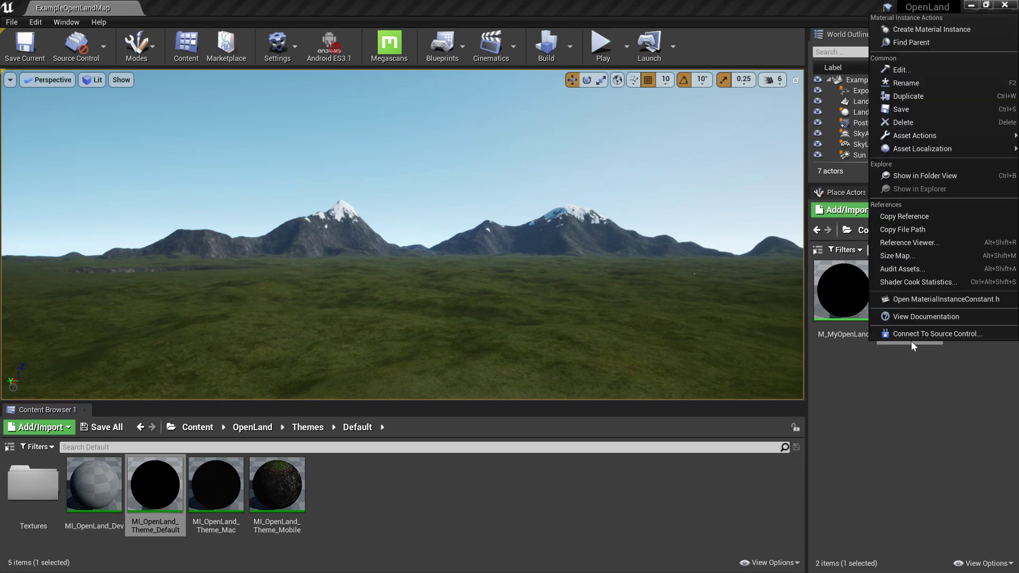
click(917, 83)
text(M)
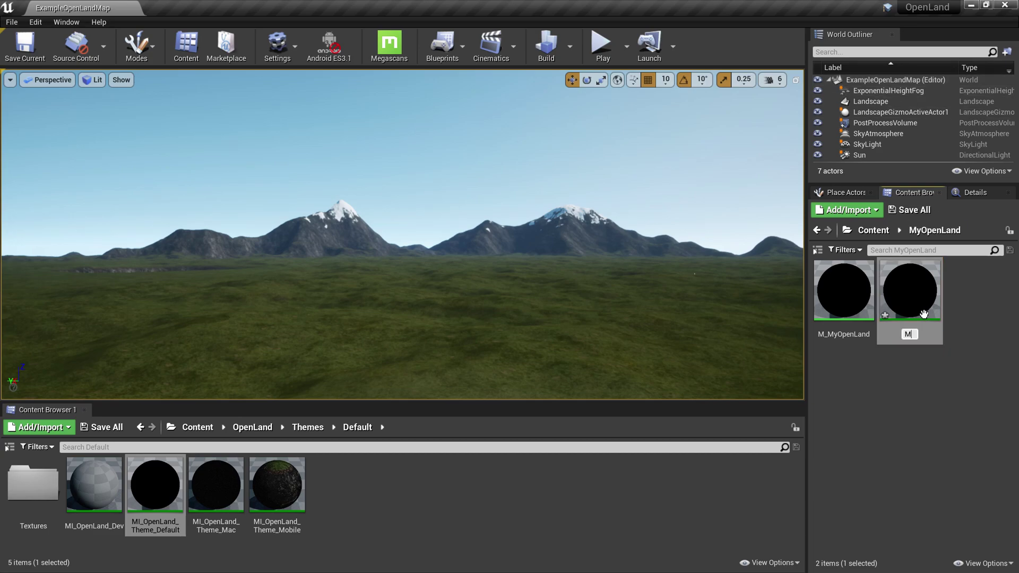
text(I_MyOpenLand)
key(Return)
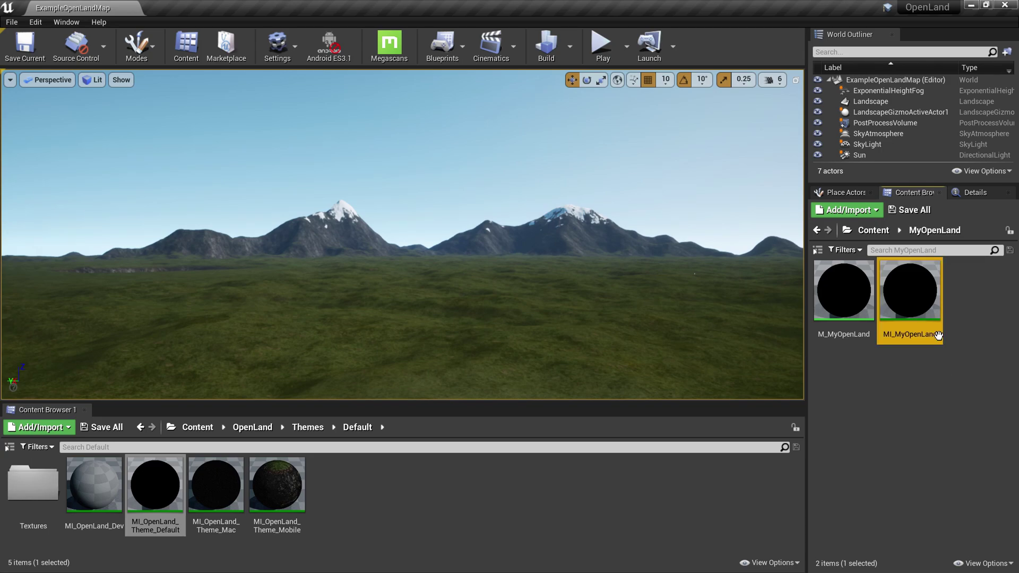
Set MI_MyOpenLand's Parent to M_MyOpenLand and save the material instance.
double_click(918, 305)
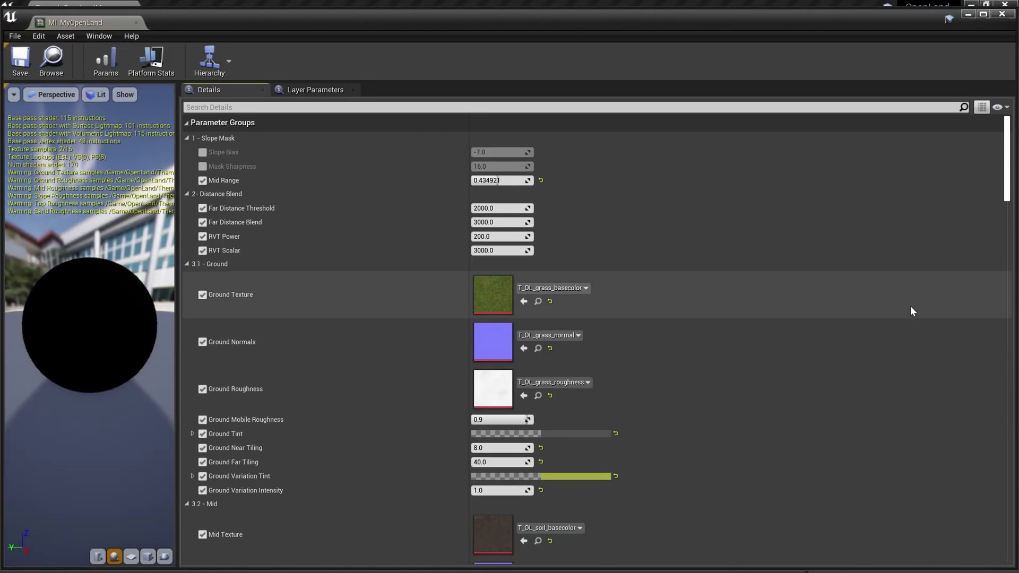
drag(1007, 163, 1008, 505)
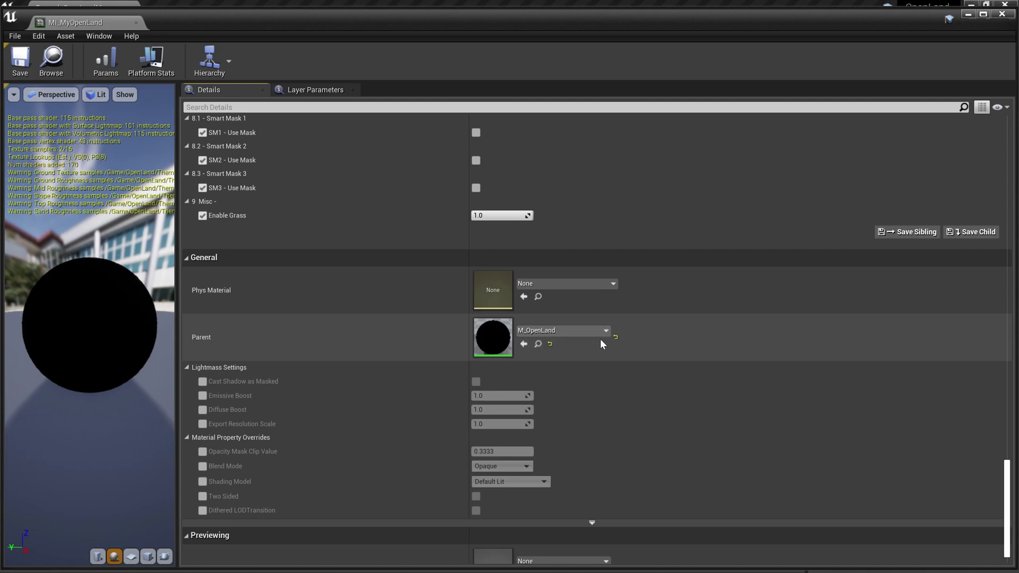
click(569, 335)
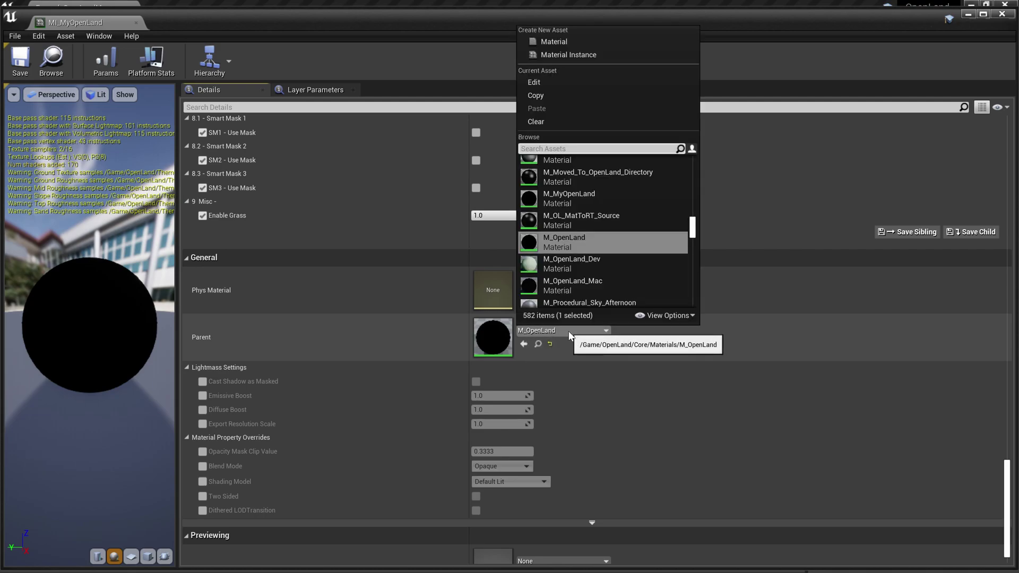
text(M_MyO)
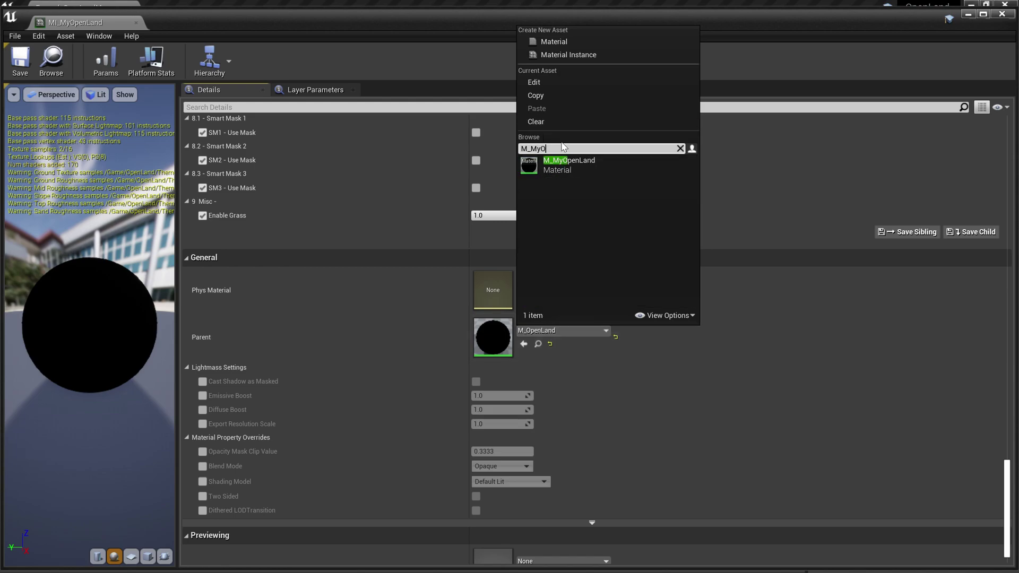
click(567, 162)
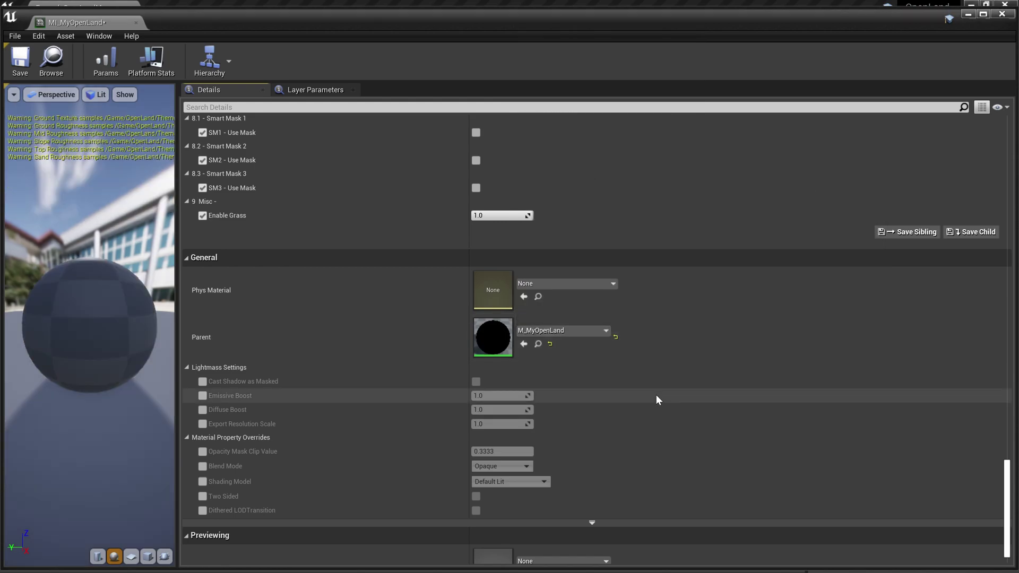
click(20, 68)
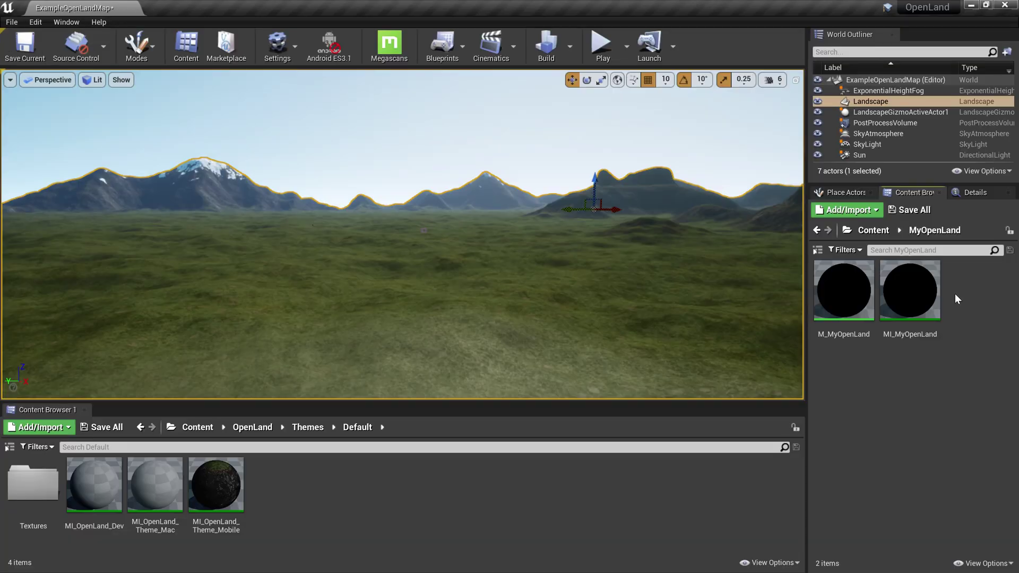
Set the Landscape actor's Landscape Material to MI_MyOpenLand in its Details panel.
click(883, 103)
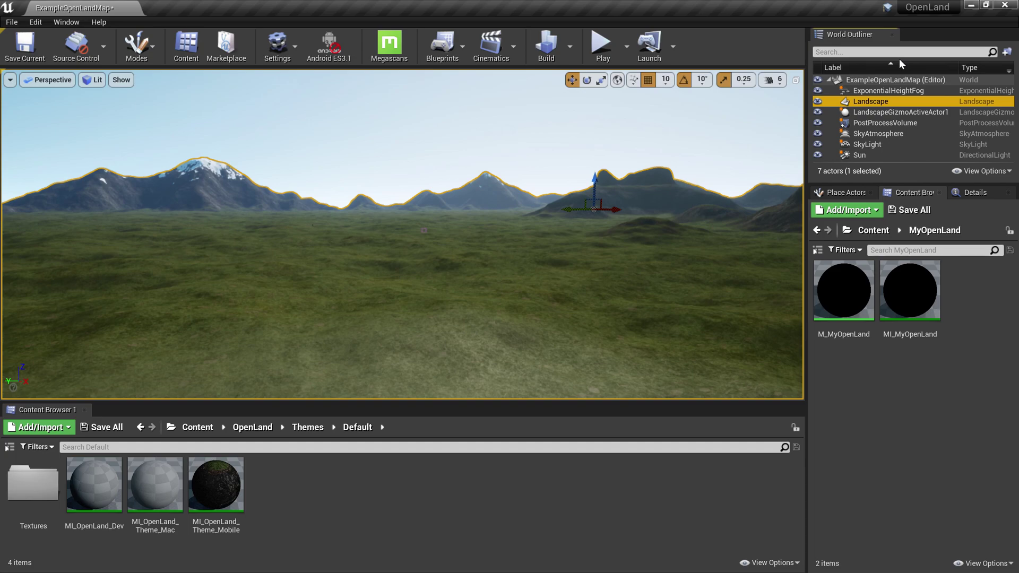
click(974, 193)
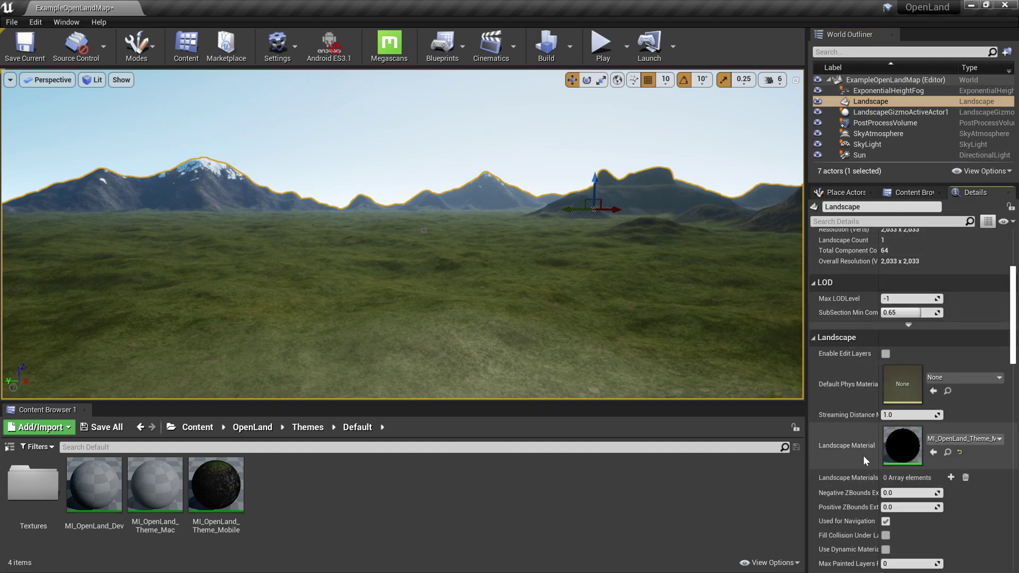
click(970, 440)
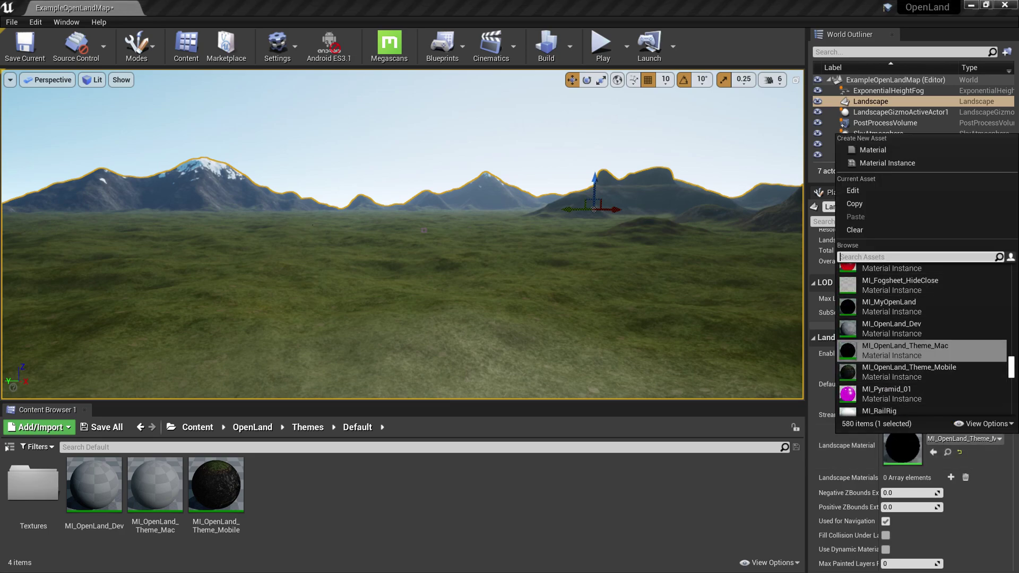
text(MI_M)
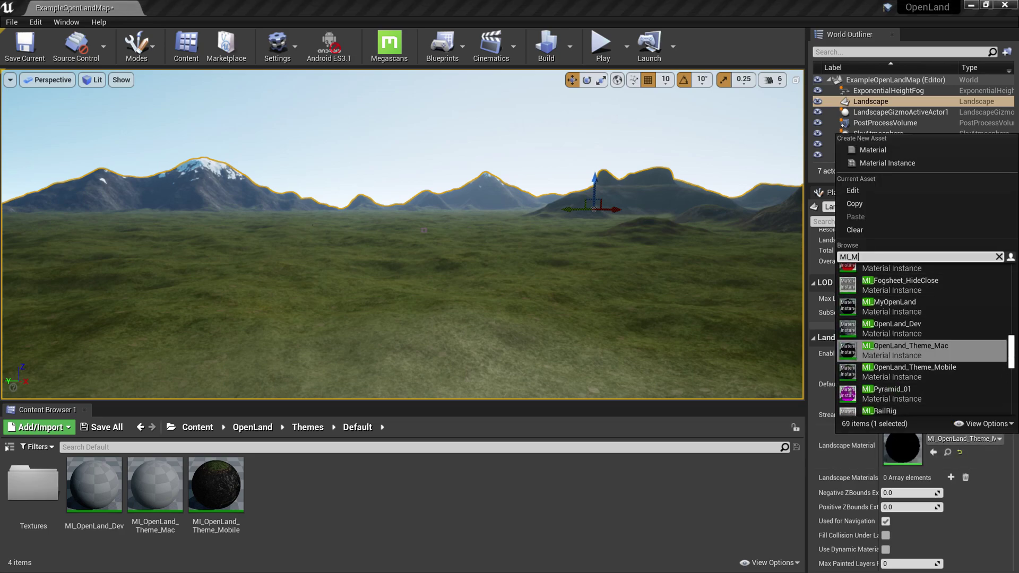
text(y)
key(Return)
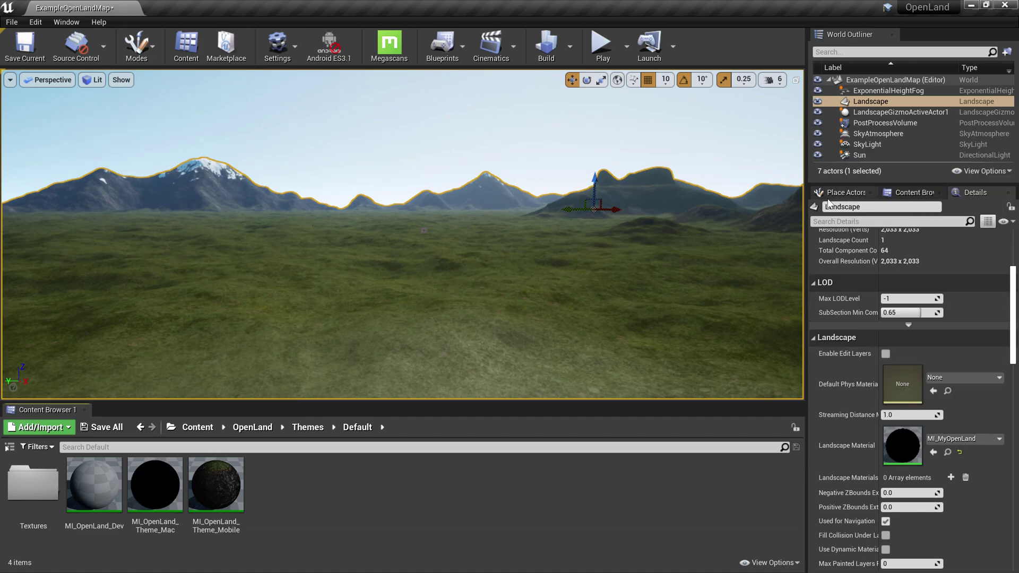
click(911, 195)
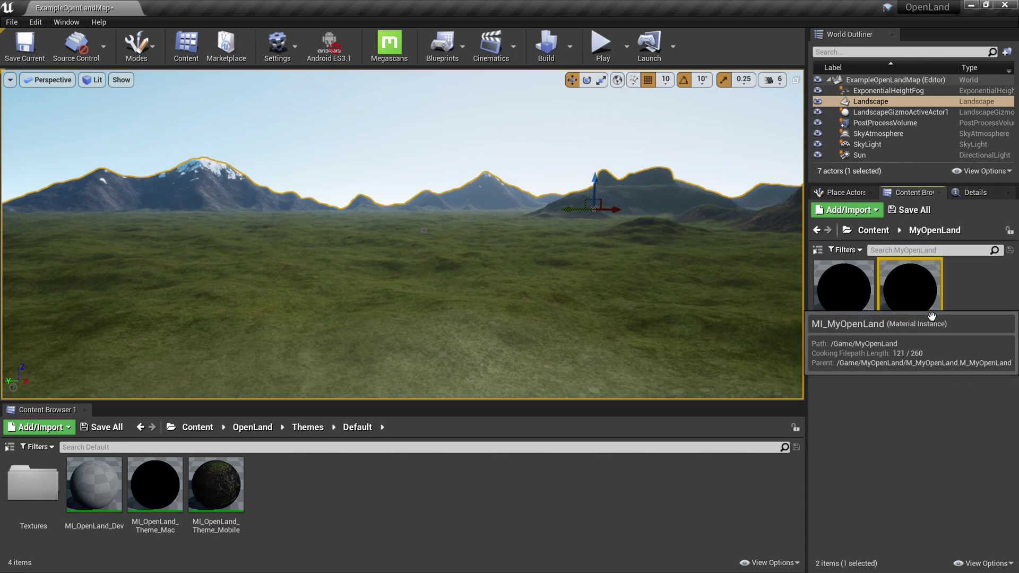
Open MI_MyOpenLand beside the level and set its Top Mask Threshold to 441.062592.
double_click(909, 290)
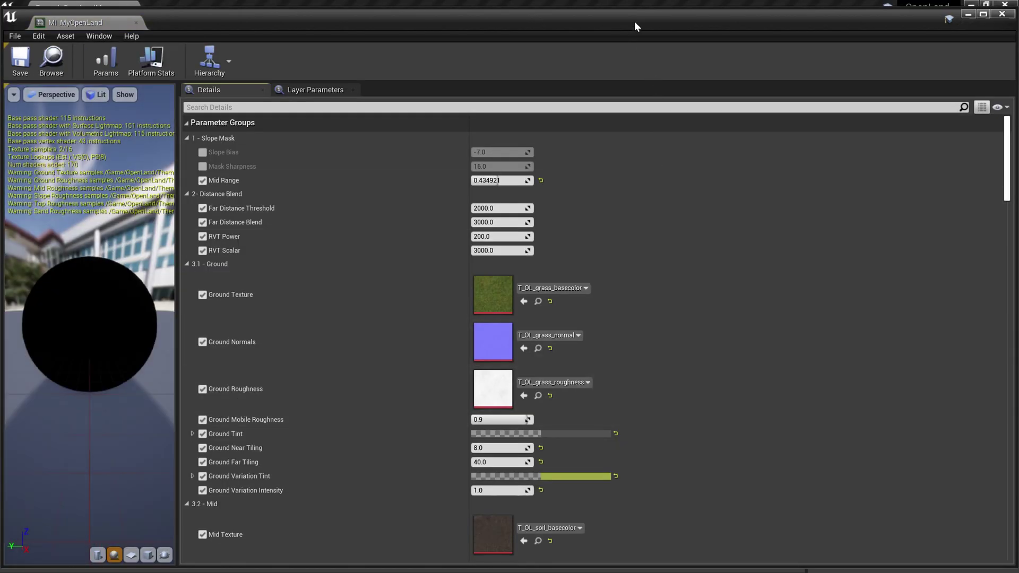
key(super+Right)
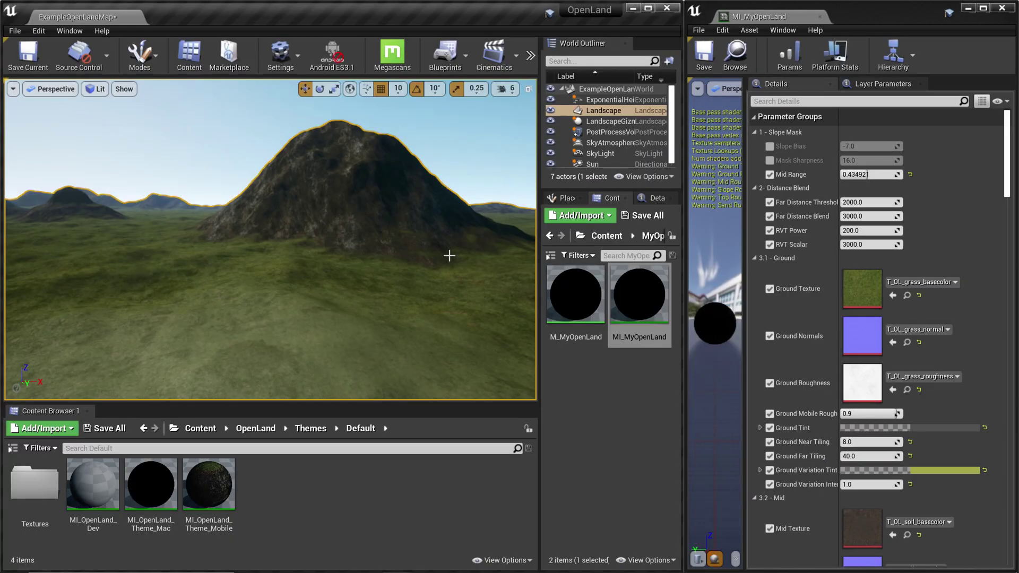
text(top ma)
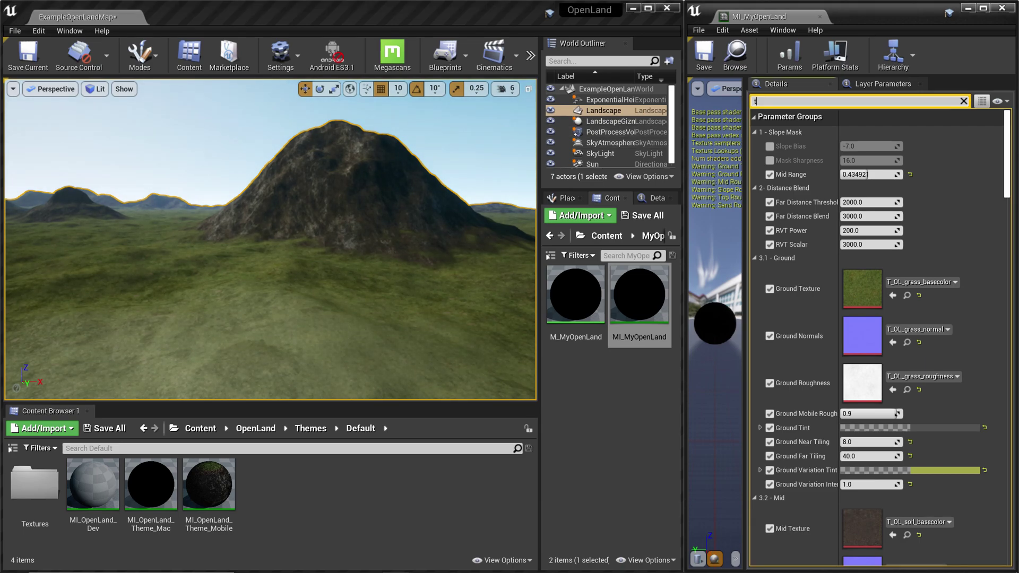
click(869, 208)
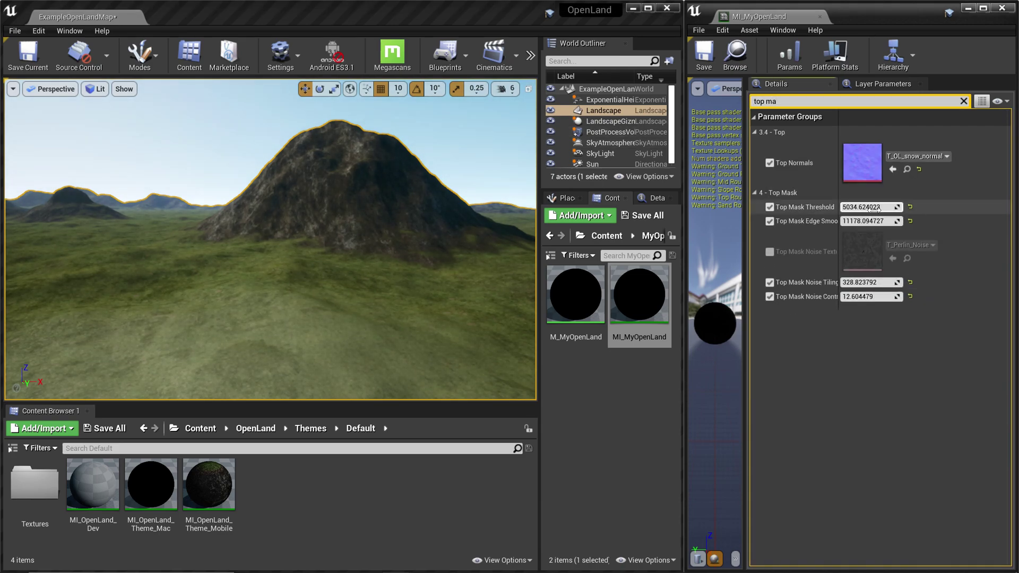
text(441.062592)
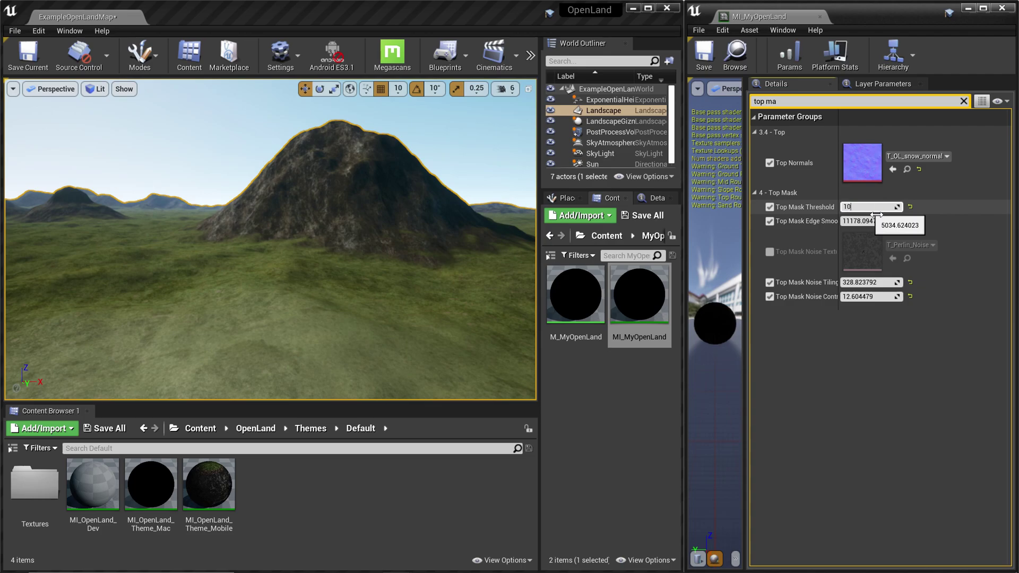
key(Return)
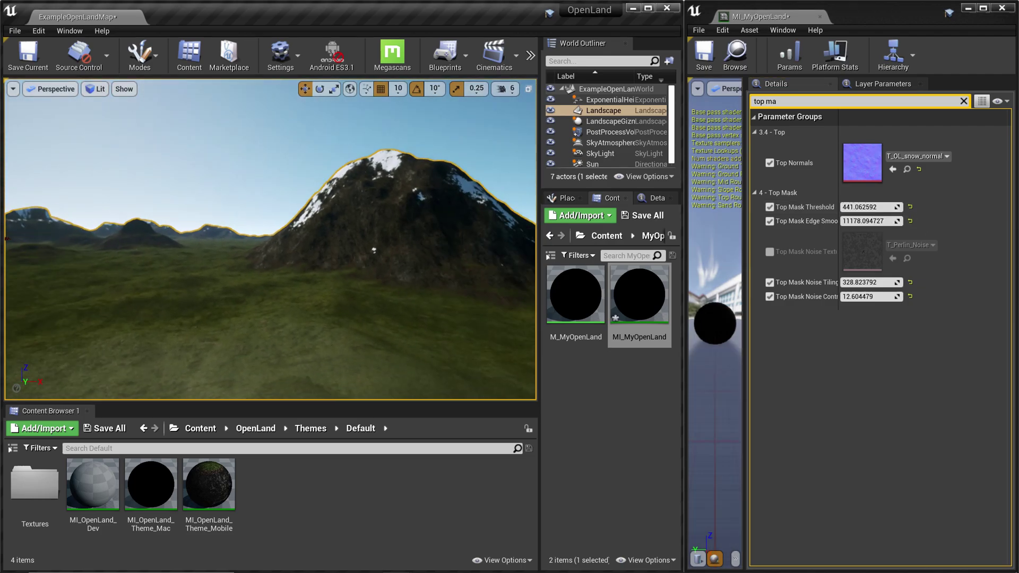
right_drag(462, 266, 461, 266)
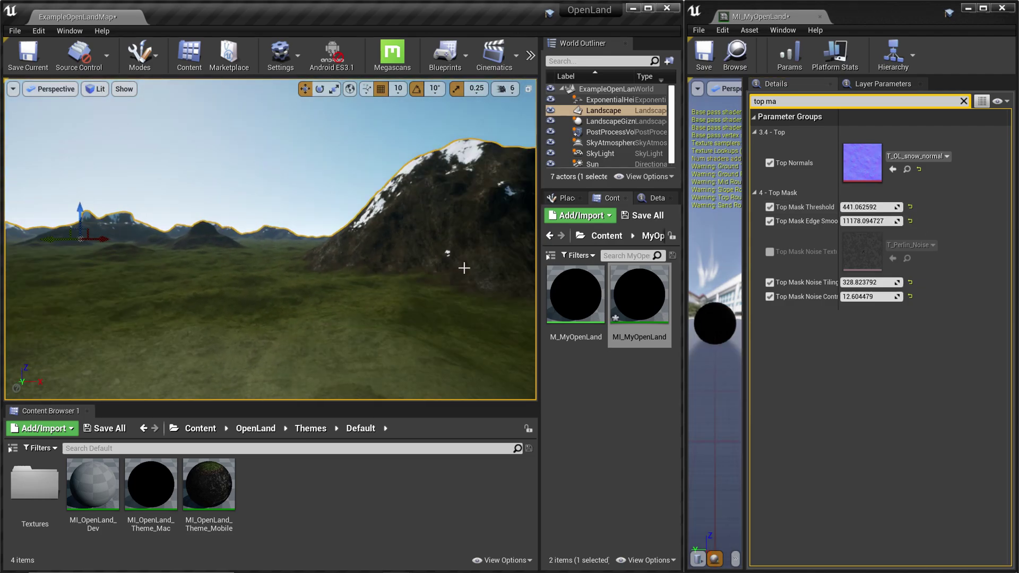
Turn the viewport toward the snowy mountain range and widen the level editor window.
right_drag(346, 246, 371, 246)
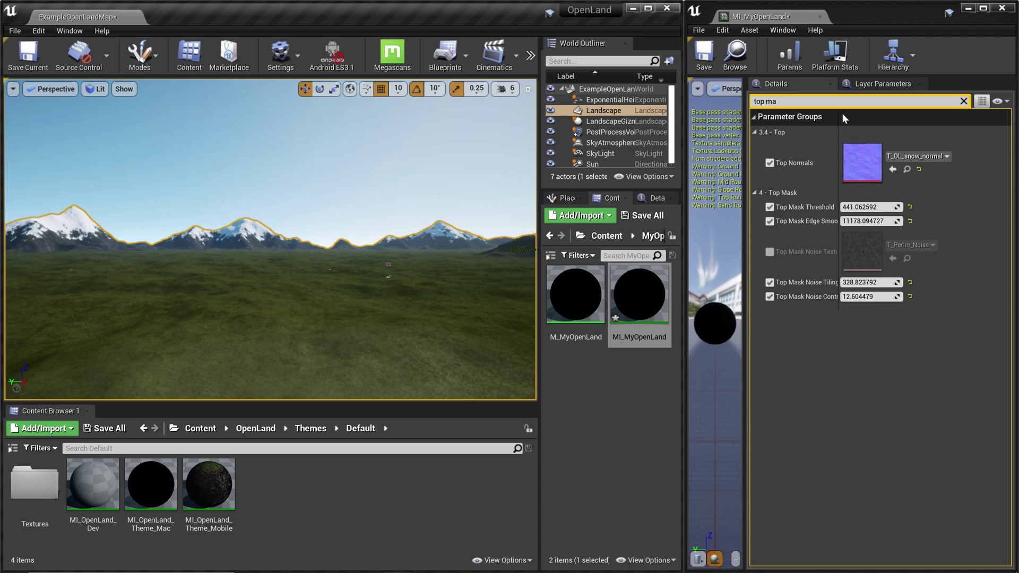
drag(685, 319, 902, 319)
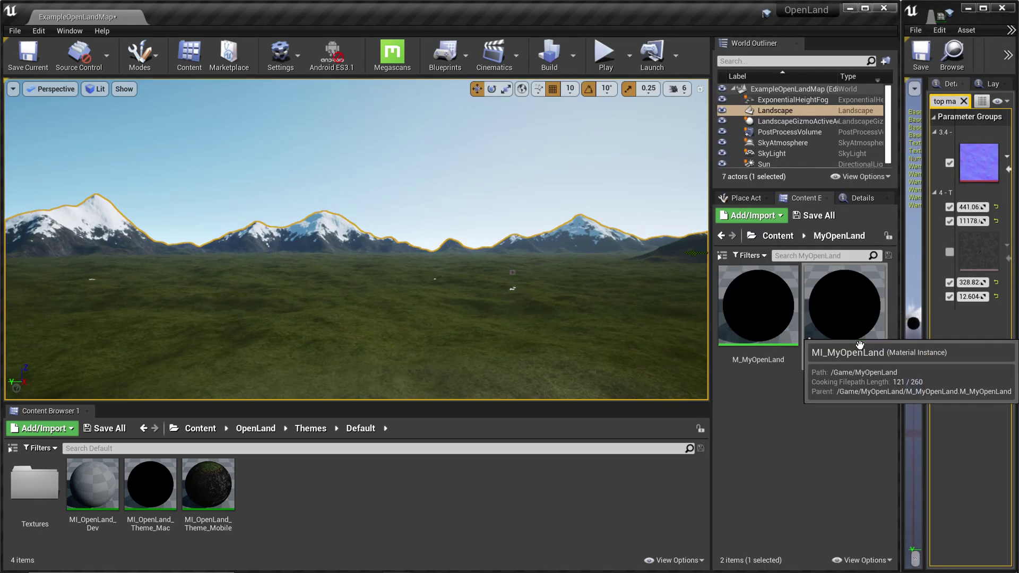